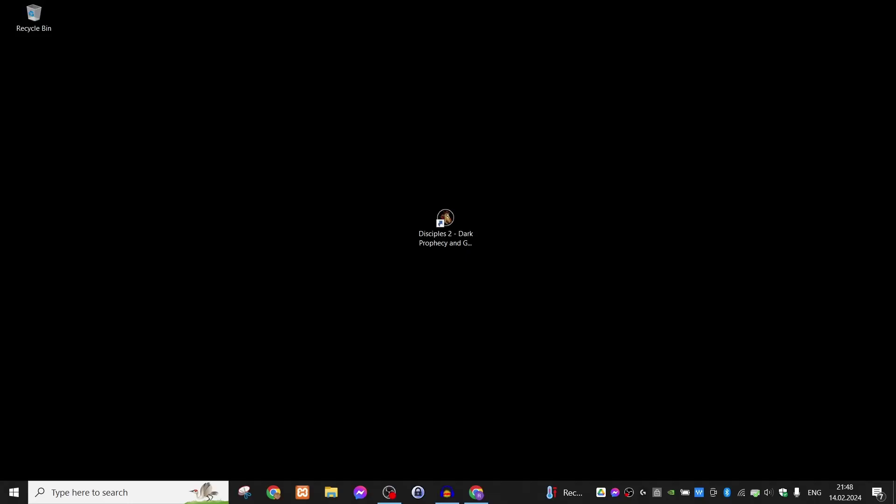
Step: Launch the Disciples 2 - Dark Prophecy desktop shortcut so GOG Galaxy shows its game page
click(445, 228)
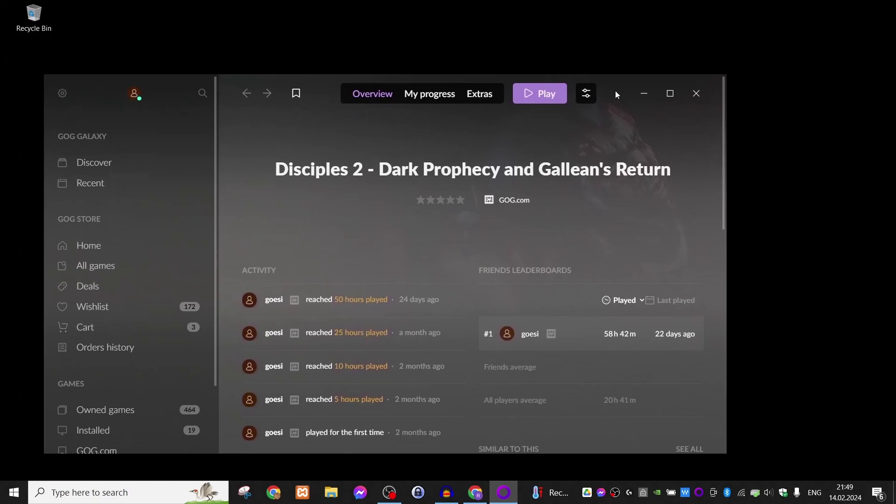
Step: Move GOG Galaxy aside and bring the Chrome ModDB Disciples Wrapper v1.90 page forward
drag(571, 19, 651, 56)
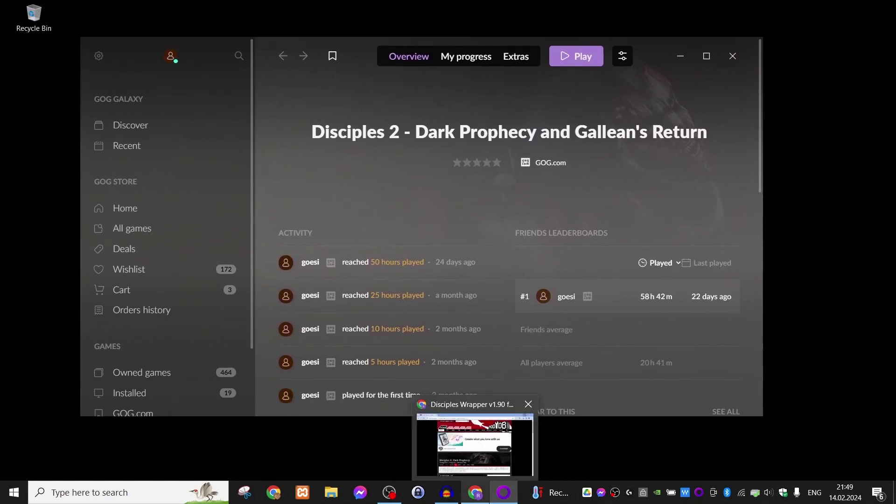
click(475, 445)
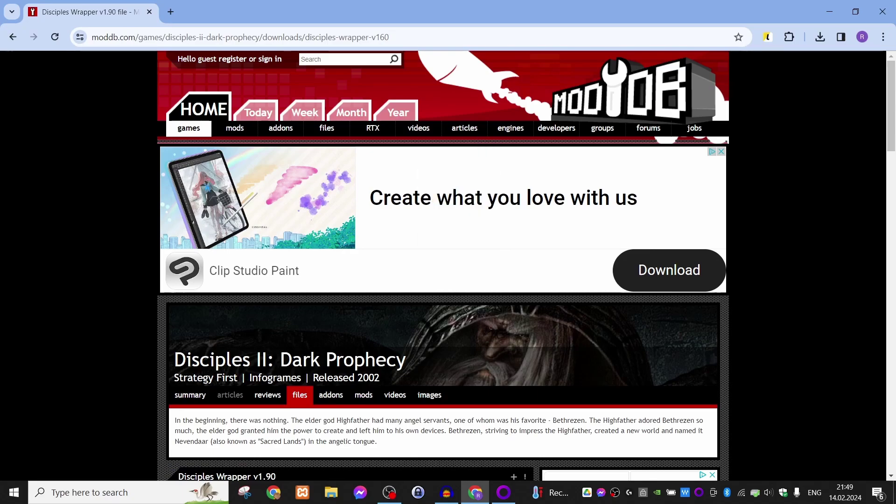
scroll(443, 266, down, 3)
scroll(350, 360, down, 2)
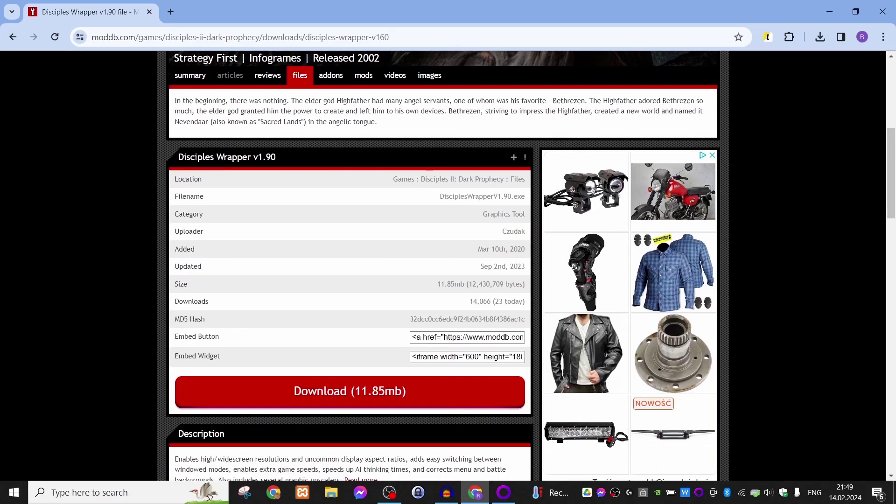
Step: Download DisciplesWrapperV1.90.exe (11.85mb) and dismiss the multiple-downloads prompt
click(350, 359)
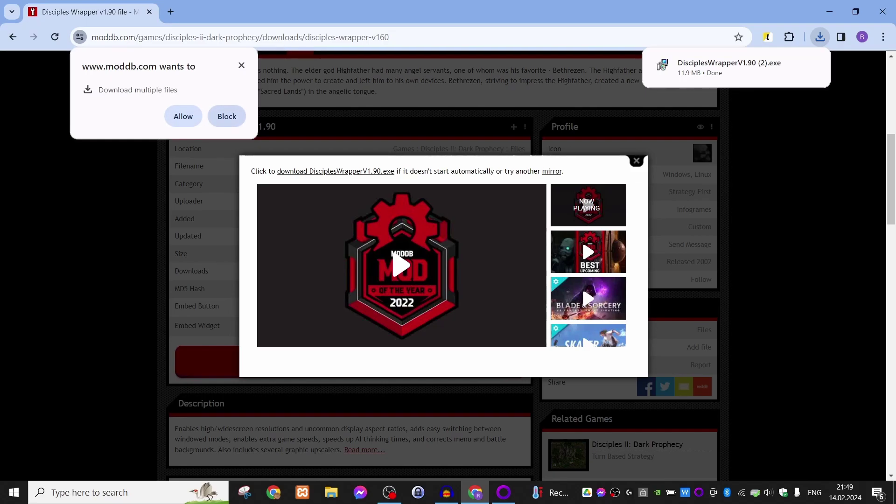
key(Escape)
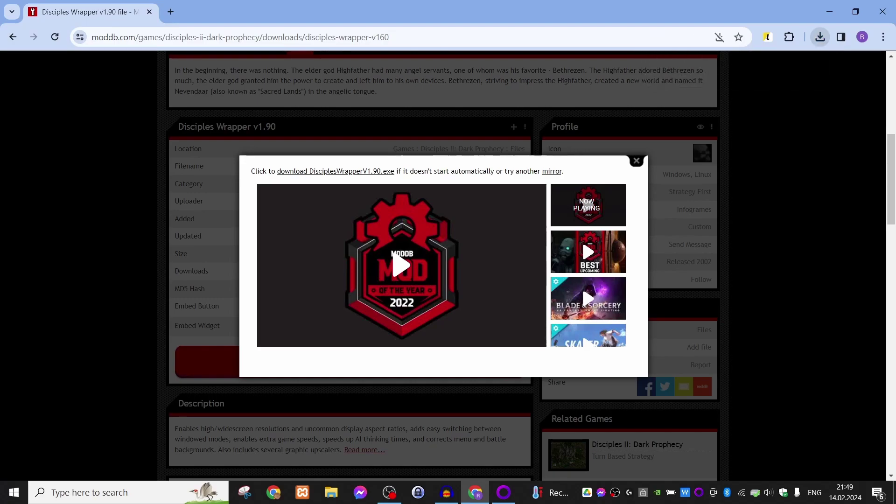
Step: Run the downloaded DisciplesWrapperV1.90.exe past the SmartScreen warning via More info > Run anyway
click(820, 37)
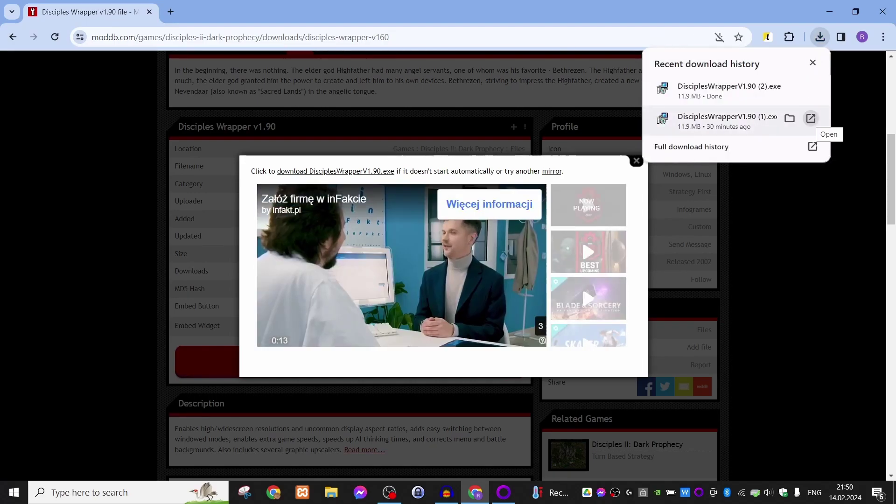
click(810, 118)
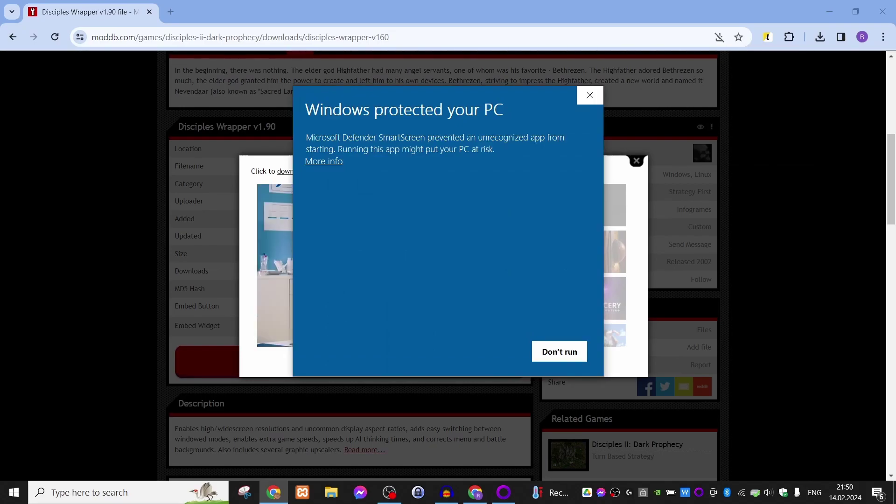
click(324, 161)
click(488, 351)
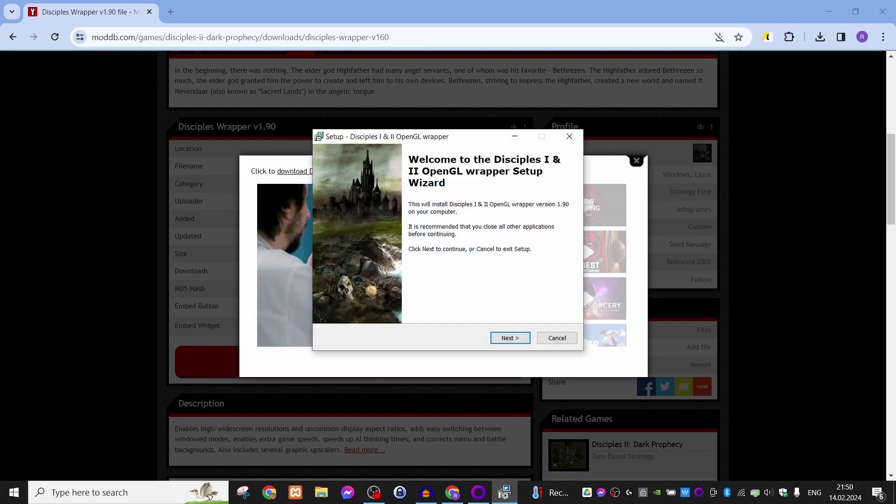
Step: Set the install destination to Program Files (x86)\GOG Galaxy\Games\Disciples 2 and continue to components
key(Return)
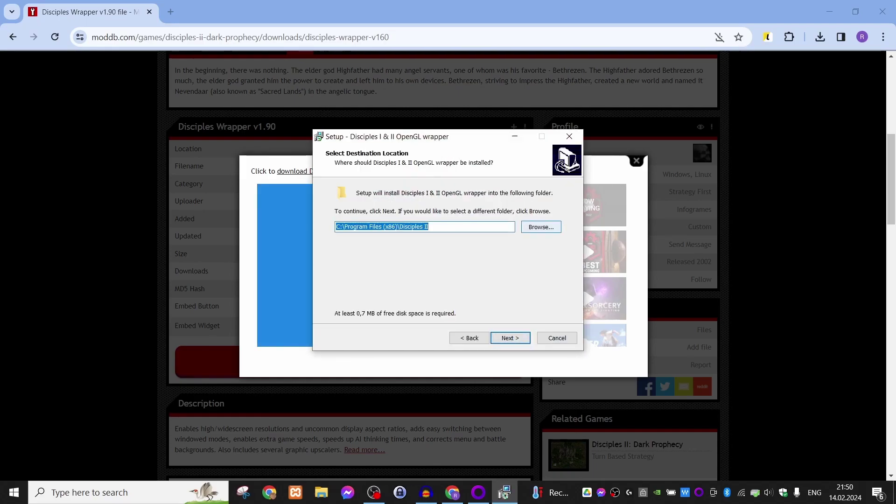
key(alt+r)
scroll(417, 306, up, 2)
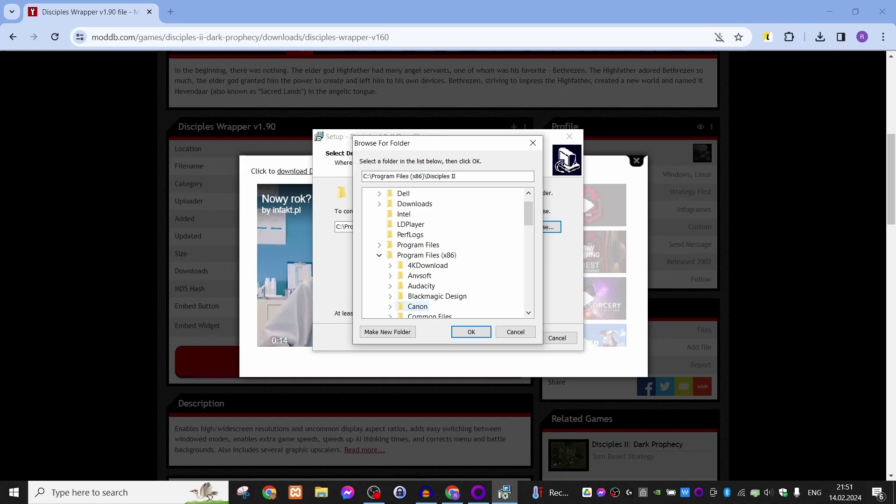
key(Left)
key(Left)
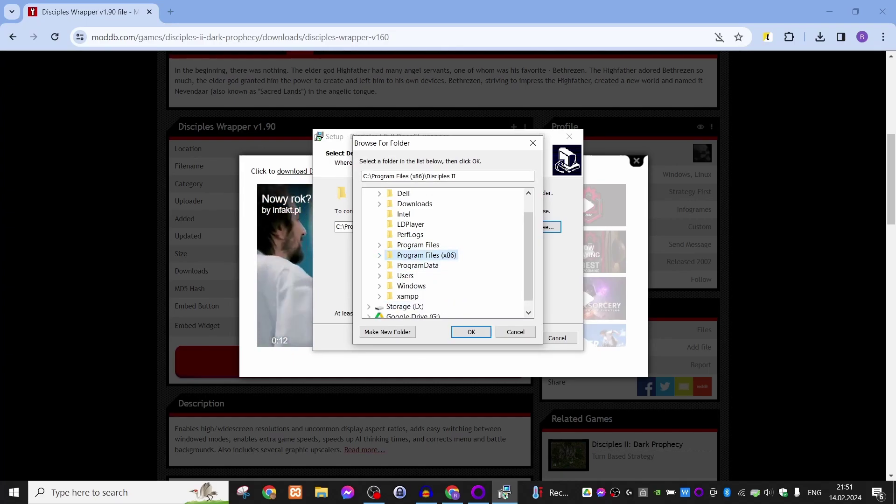
scroll(413, 277, up, 1)
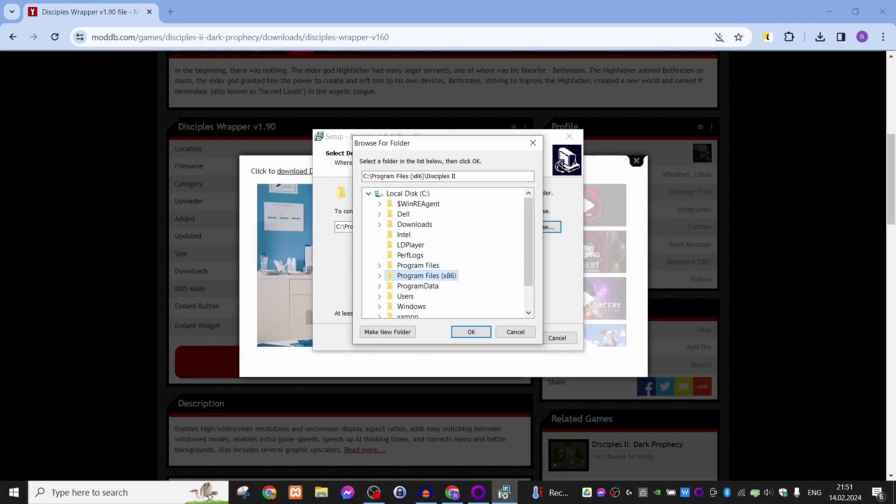
scroll(414, 276, down, 1)
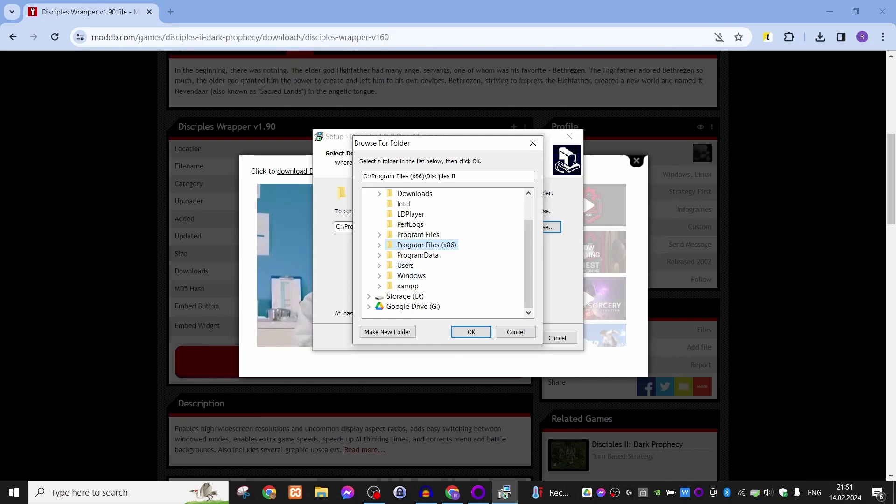
click(379, 244)
scroll(424, 253, down, 2)
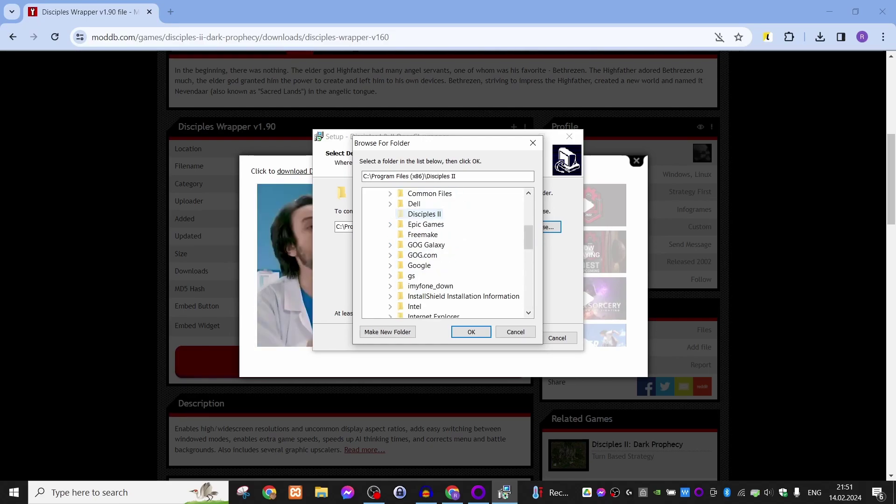
click(390, 244)
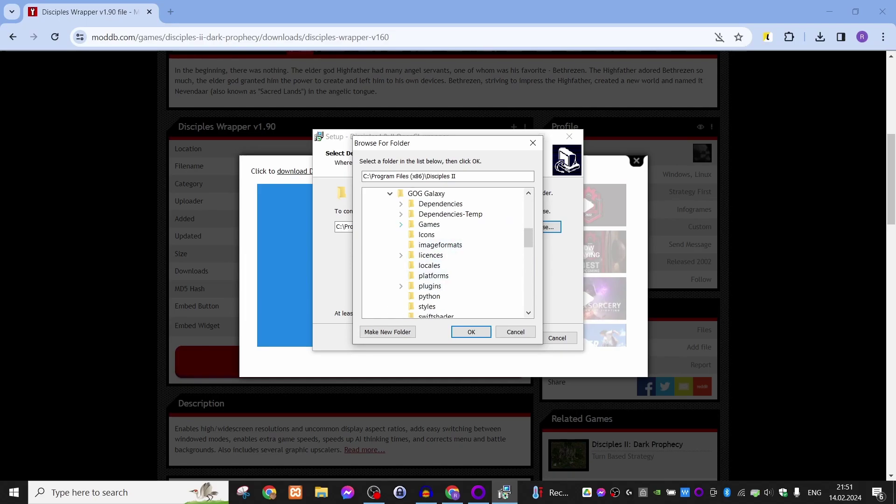
click(400, 224)
click(446, 265)
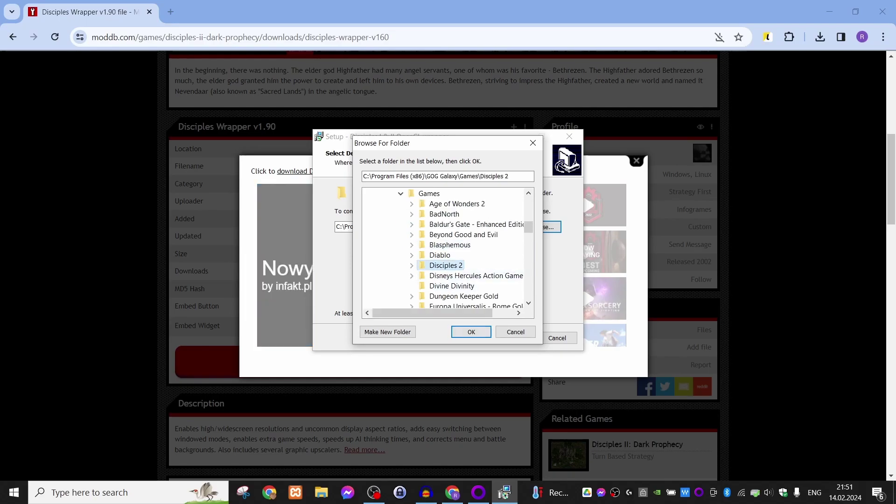
click(471, 332)
click(511, 339)
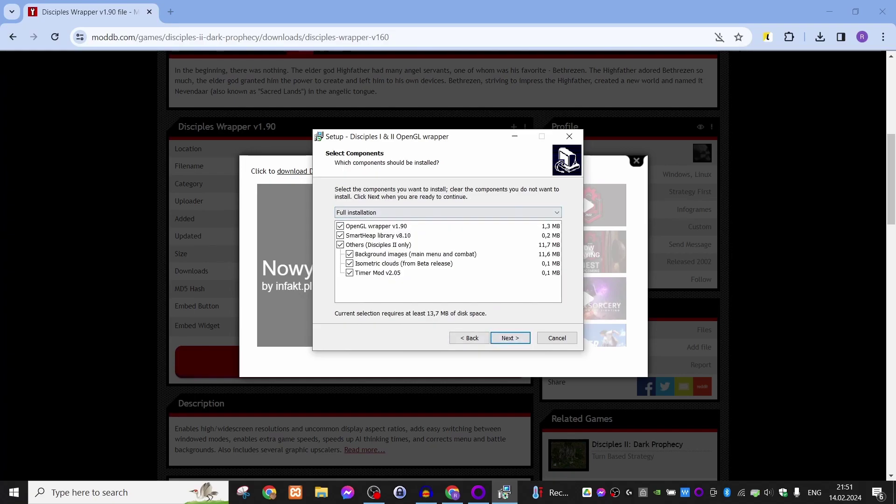
Step: Accept full components, keep Very High (slow) image quality and run the installation to completion
click(510, 337)
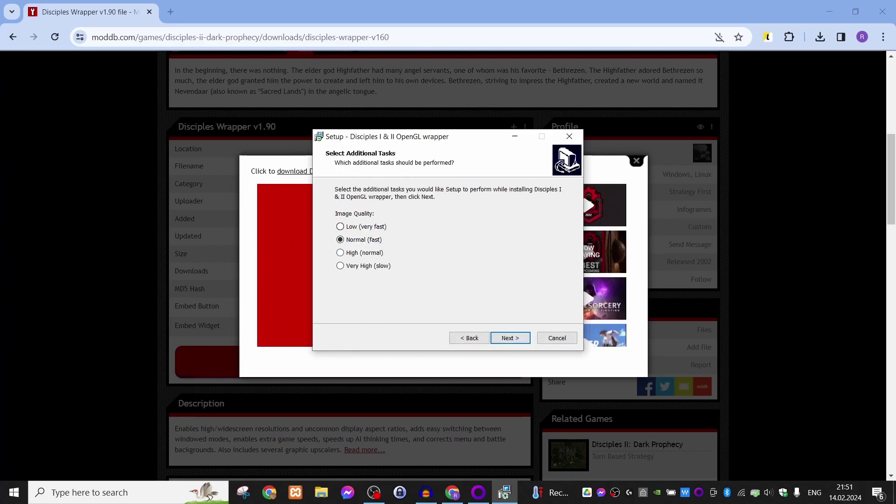
key(Up)
key(Up)
key(Up)
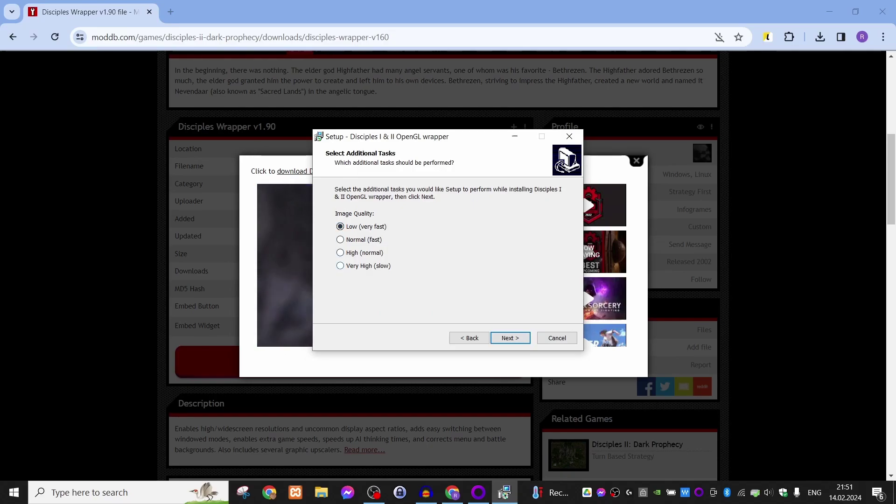
key(Down)
key(Down)
key(Down)
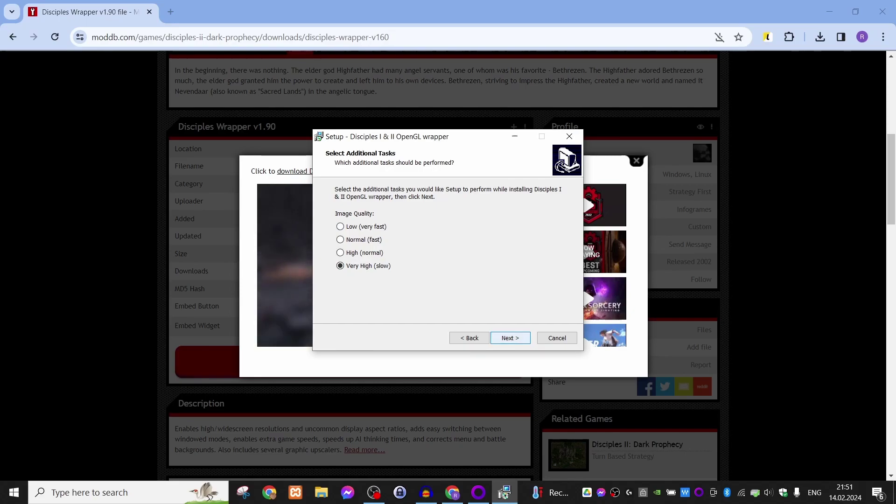
key(Return)
key(Return)
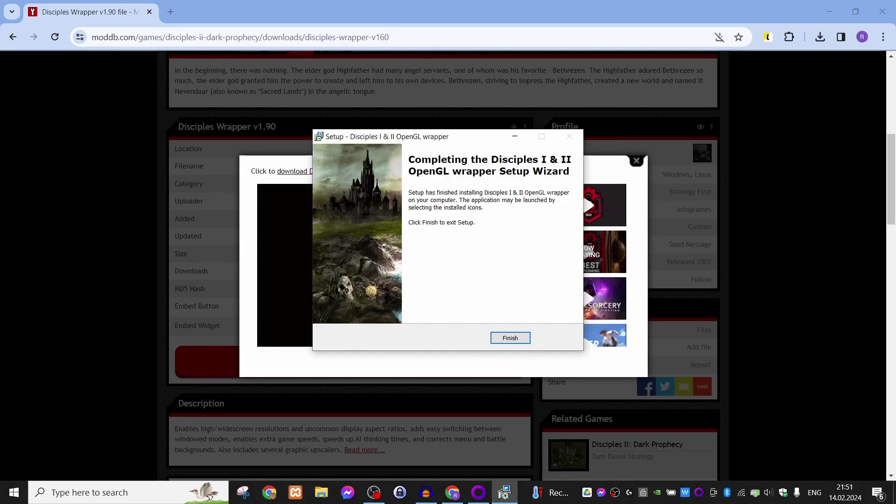
key(Return)
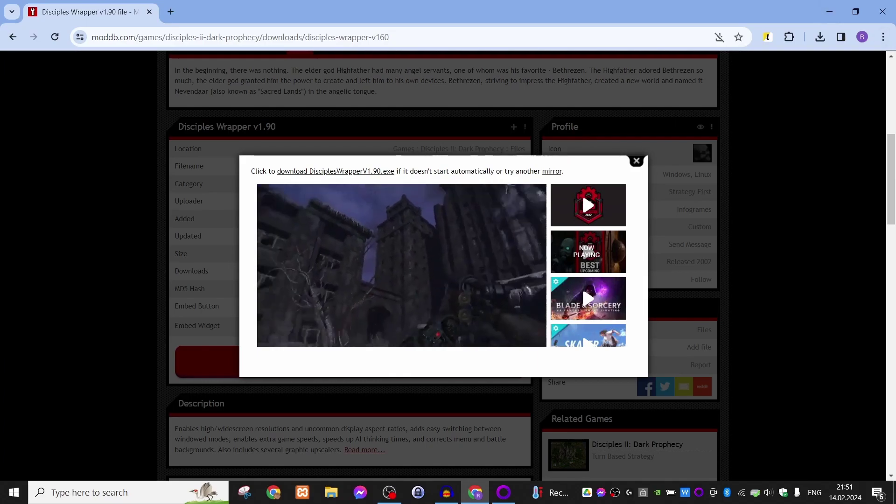
Step: With Disciples II at its main menu, switch the game to full screen with F4
key(Escape)
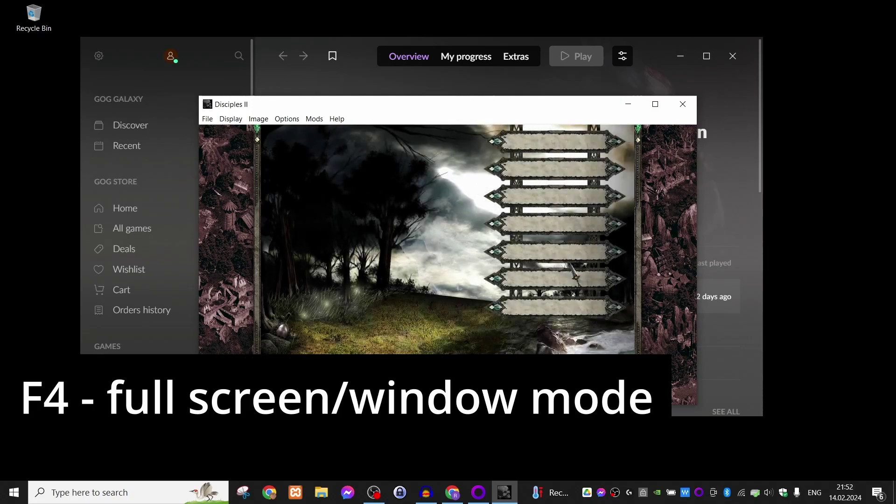
key(XF86AudioLowerVolume)
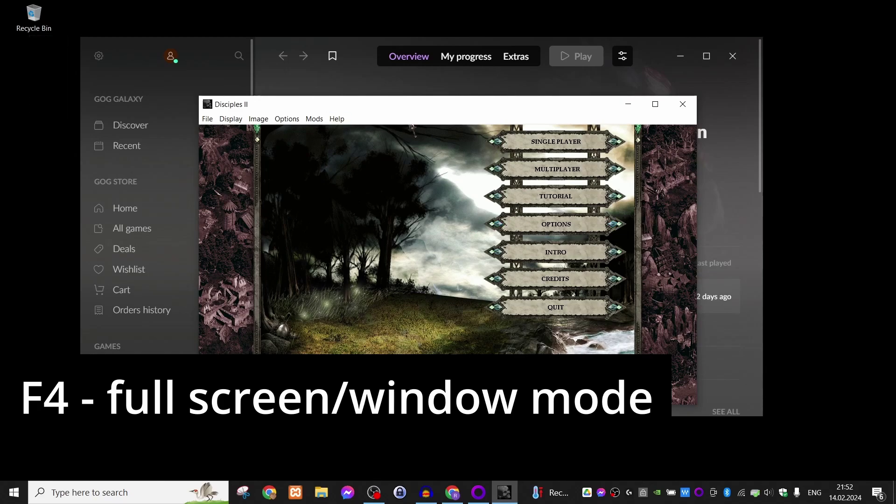
key(F4)
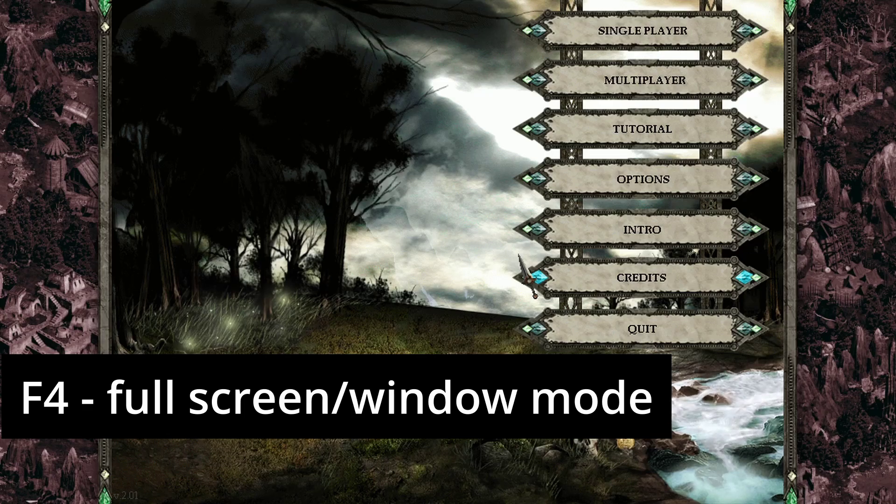
Step: Start a New Saga as The Undead Hordes and choose the Dark Prophecy campaign
key(F4)
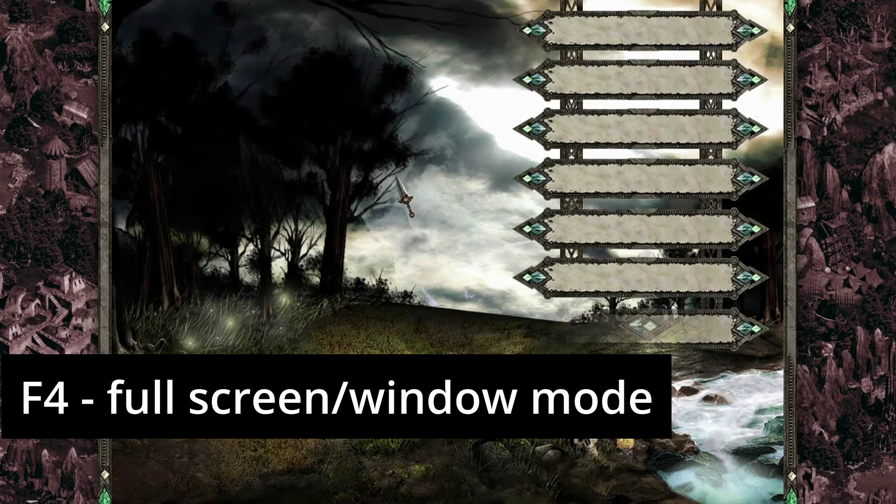
click(688, 28)
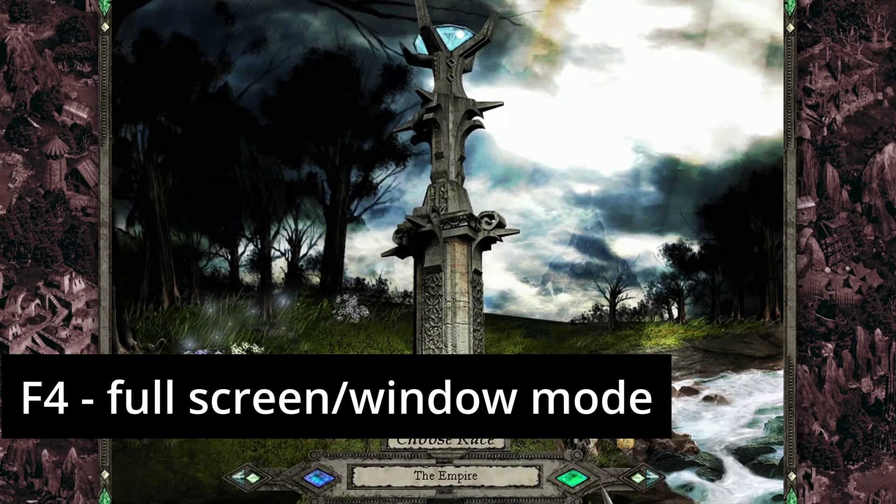
click(648, 481)
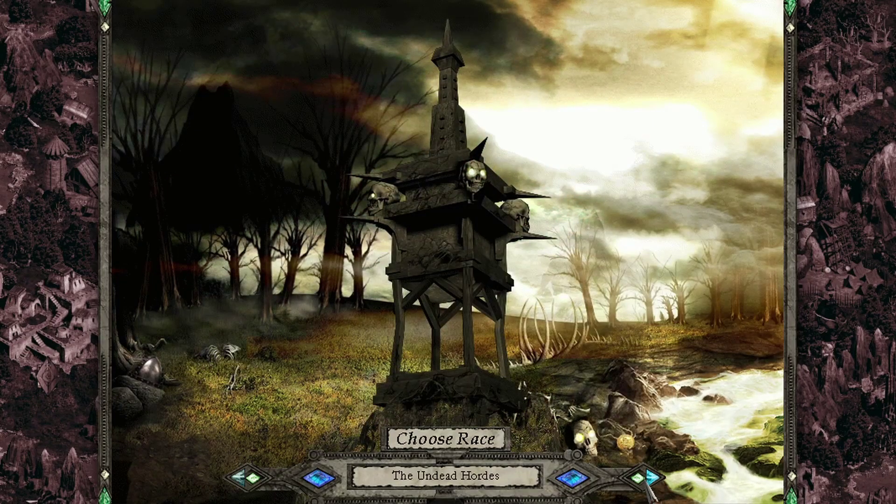
click(645, 482)
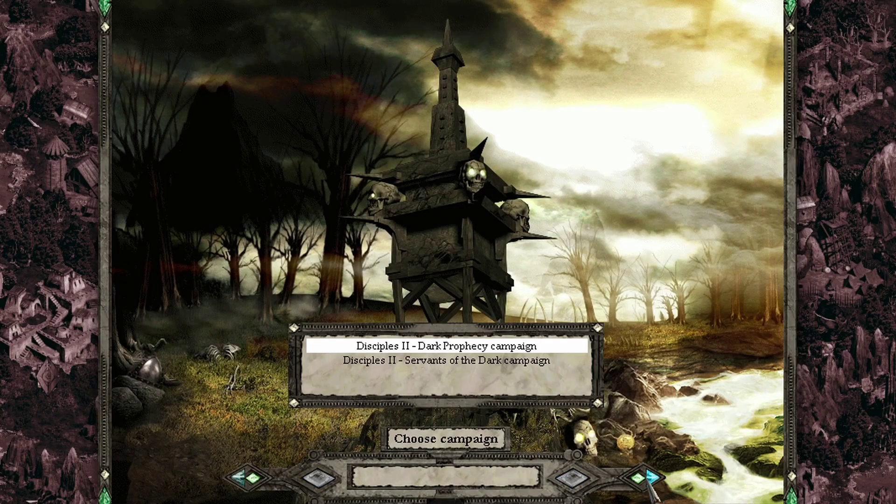
click(645, 480)
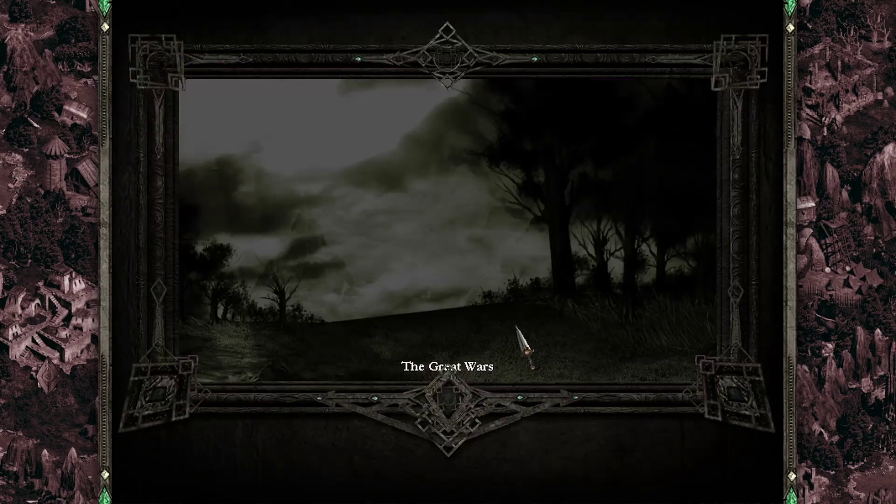
Step: Skip The Great Wars intro and The Search for Timmoria screen to reach the map
click(517, 327)
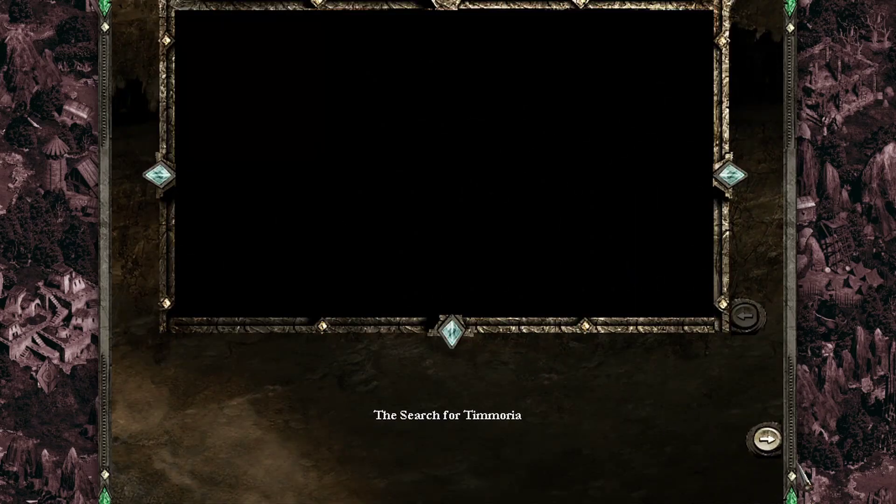
click(766, 438)
Step: Accept Huun'reh as the leader name and click through the opening dialogue
click(525, 339)
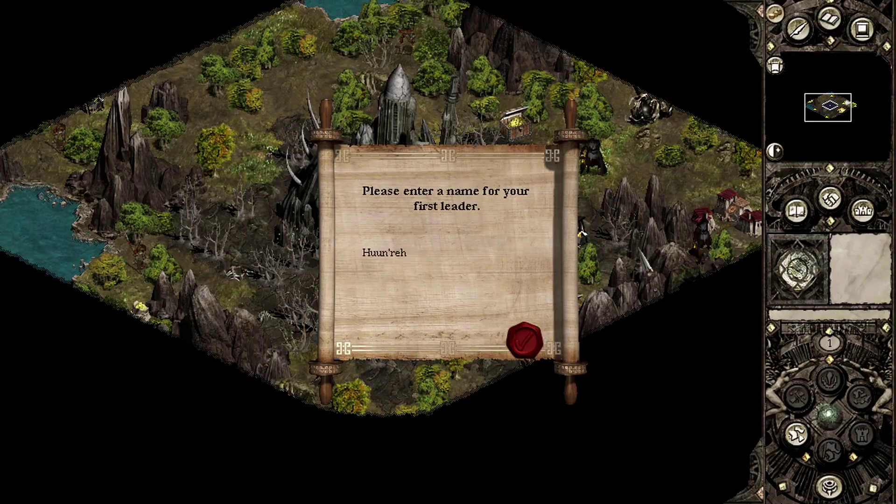
click(518, 330)
click(492, 483)
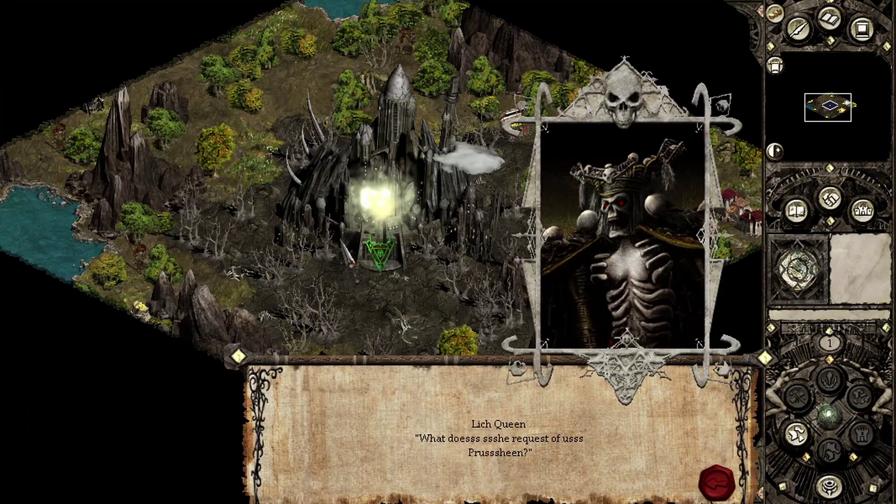
click(715, 483)
click(492, 482)
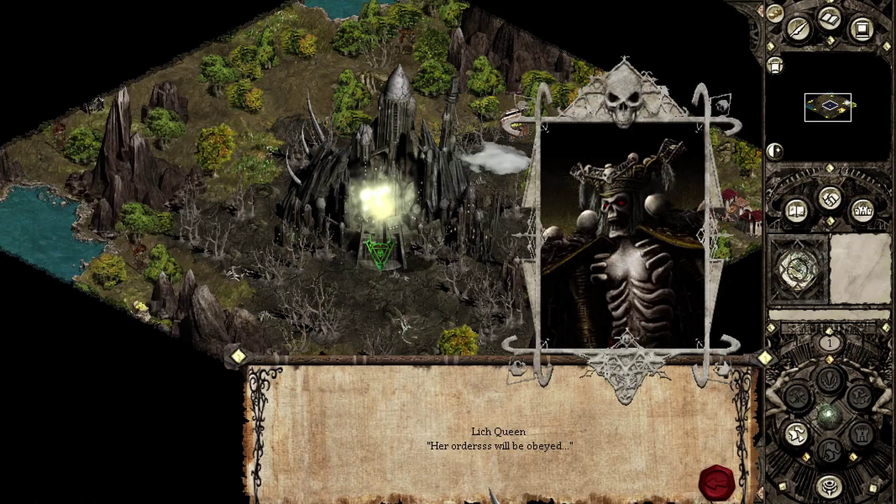
click(715, 484)
click(682, 479)
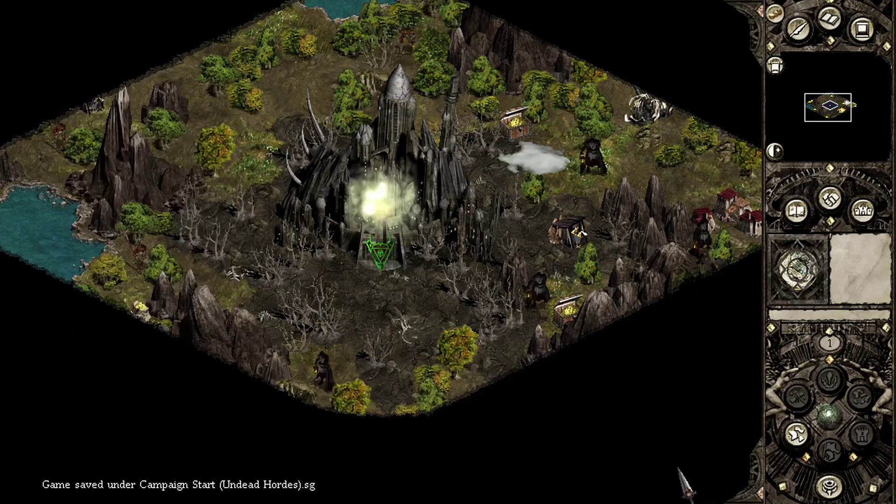
Step: Select Huun'reh at the castle and march him south along the road until his moves are spent
click(385, 254)
click(428, 332)
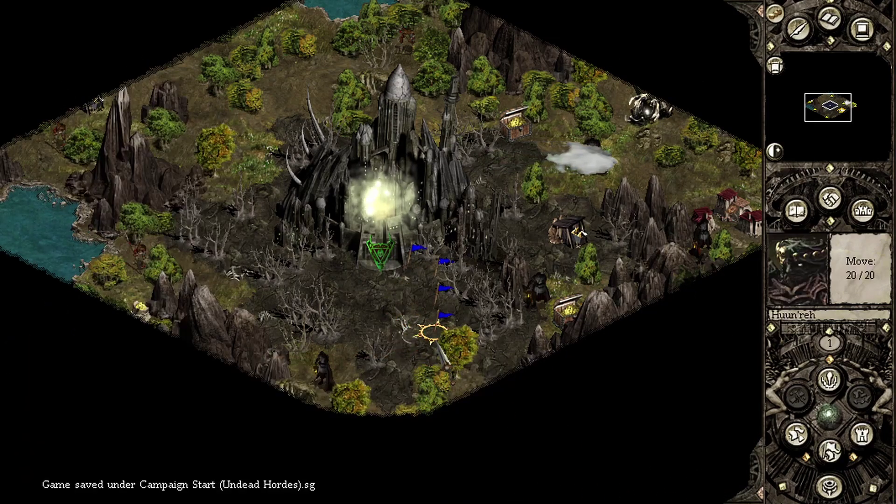
click(399, 343)
click(398, 343)
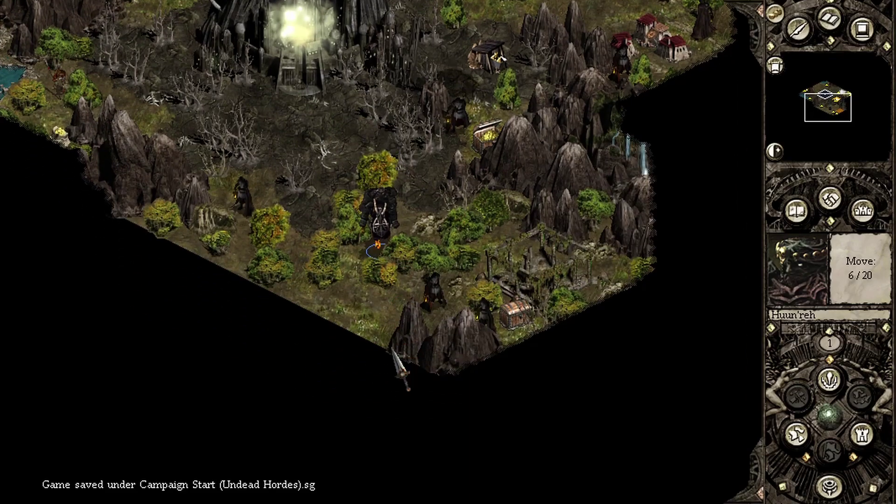
click(273, 117)
click(273, 117)
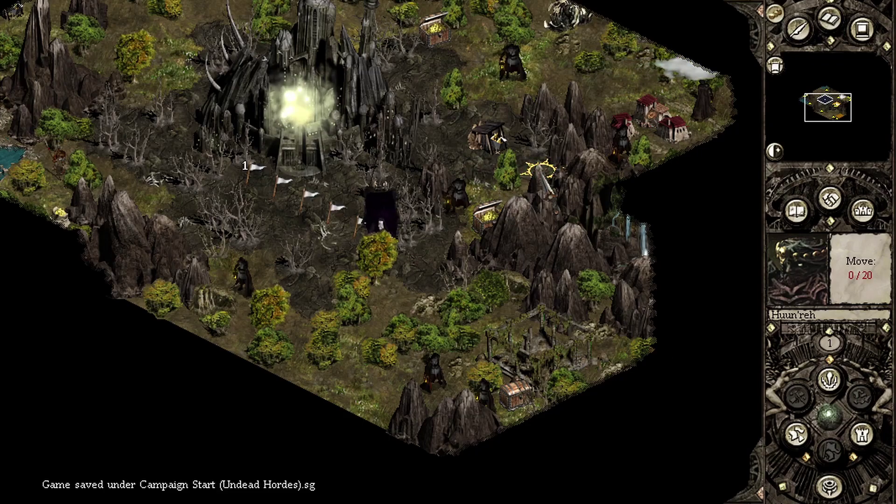
key(Up)
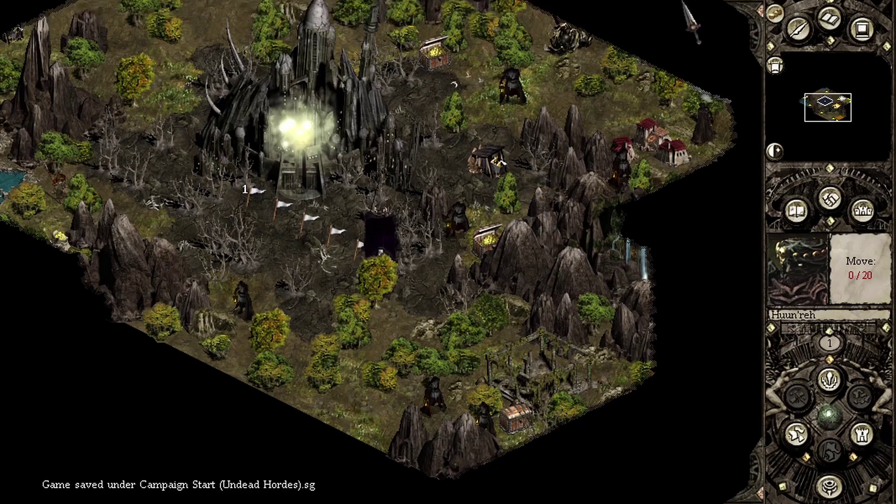
key(Down)
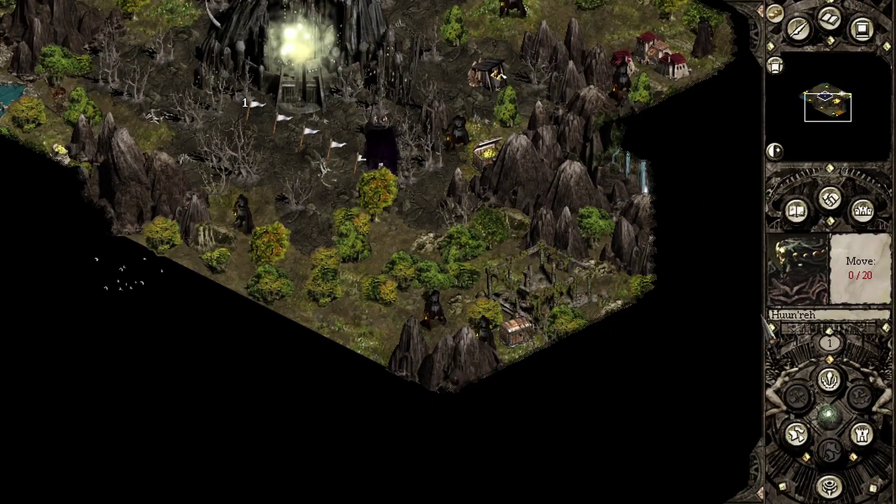